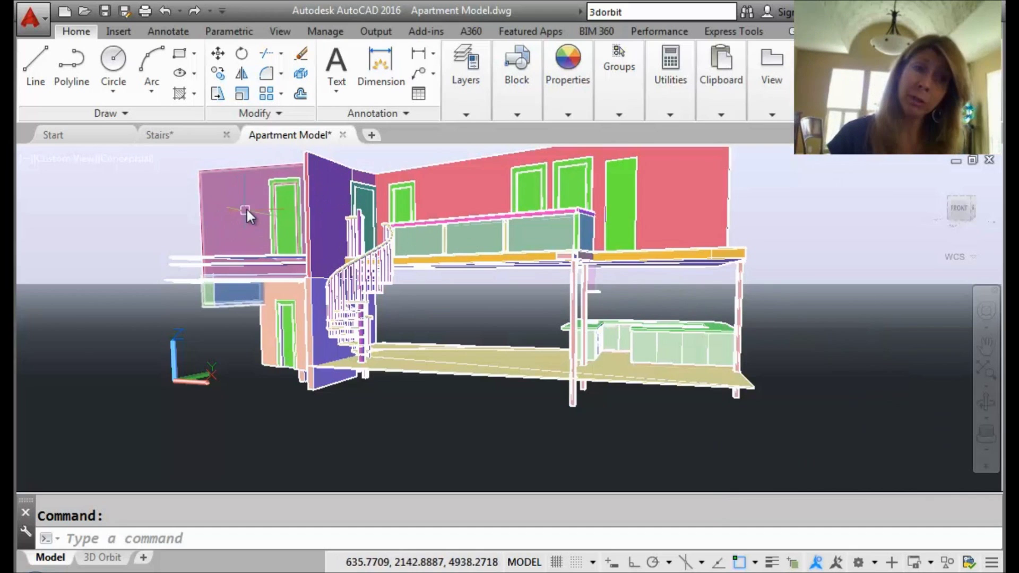
Switch the ribbon to the View tools to reach viewport and navigation controls.
click(280, 31)
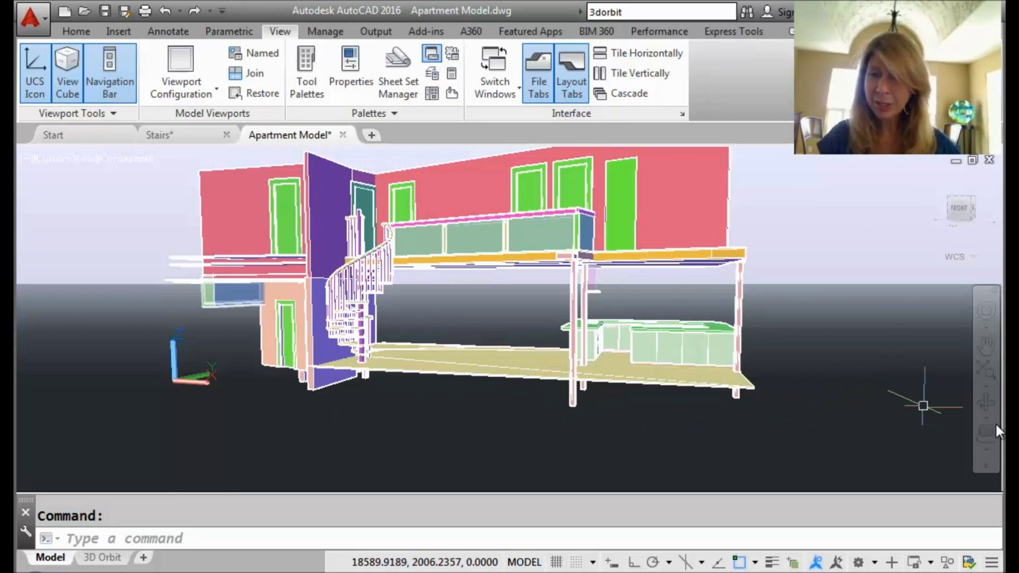
Orbit the apartment model with 3DORBIT through a side view to a front perspective, then bring up its options.
click(987, 404)
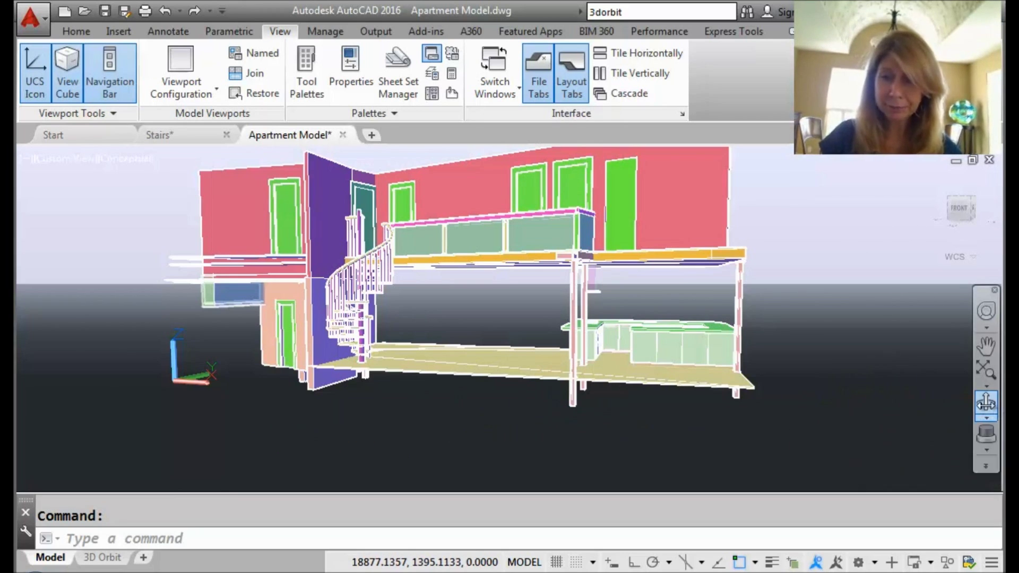
mouse_move(486, 338)
mouse_down()
mouse_move(599, 351)
mouse_move(515, 346)
mouse_up()
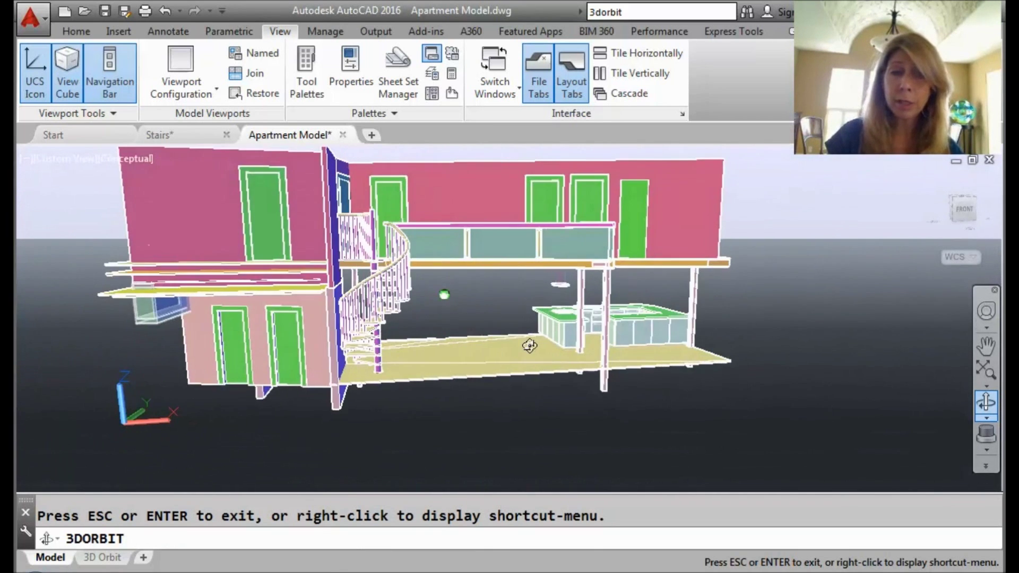
mouse_move(514, 347)
mouse_down()
mouse_move(679, 340)
mouse_move(805, 319)
mouse_move(654, 333)
mouse_move(558, 327)
mouse_up()
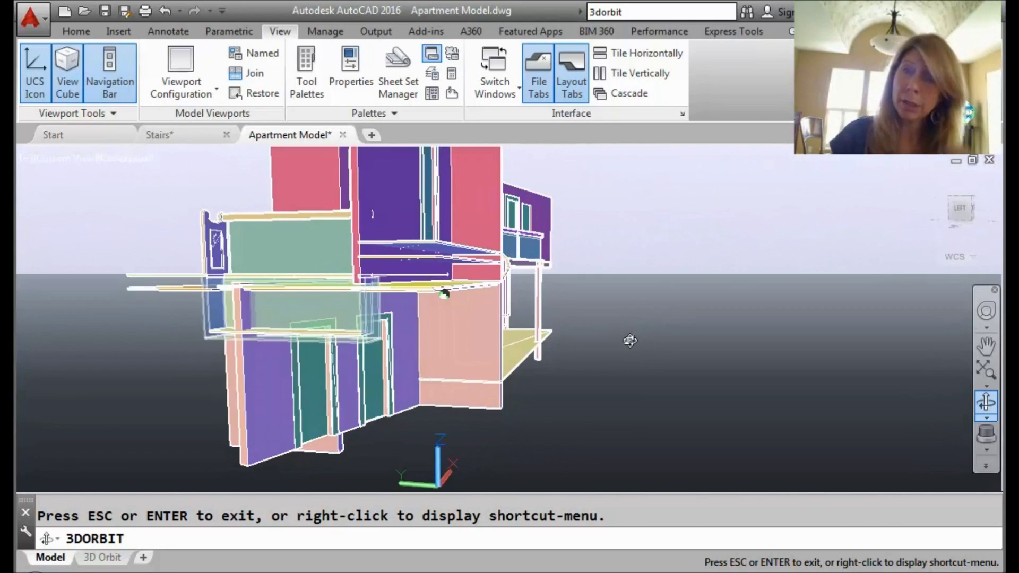
mouse_move(633, 341)
mouse_down()
mouse_move(506, 350)
mouse_move(764, 339)
mouse_move(774, 351)
mouse_move(536, 368)
mouse_up()
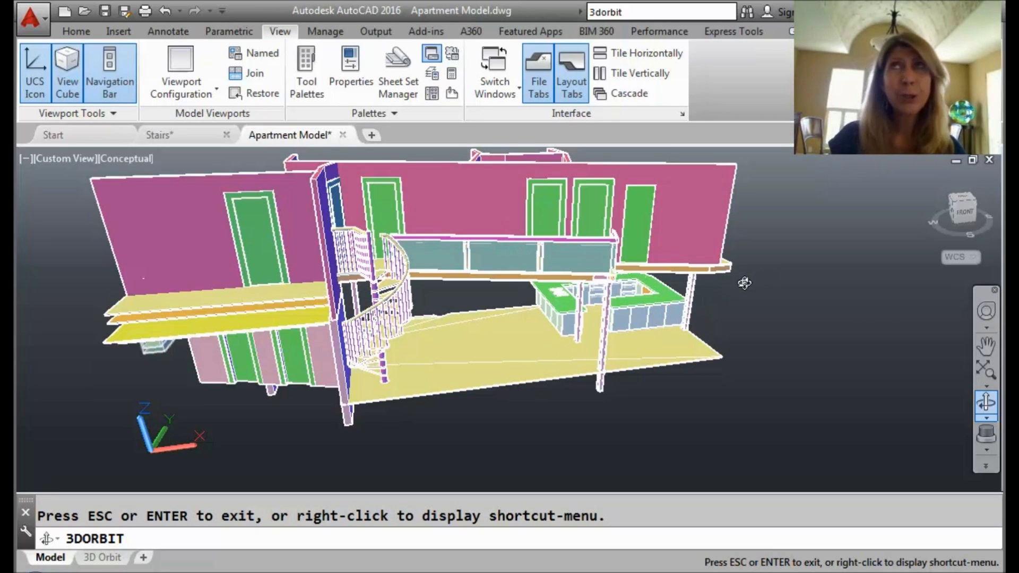
right_click(770, 274)
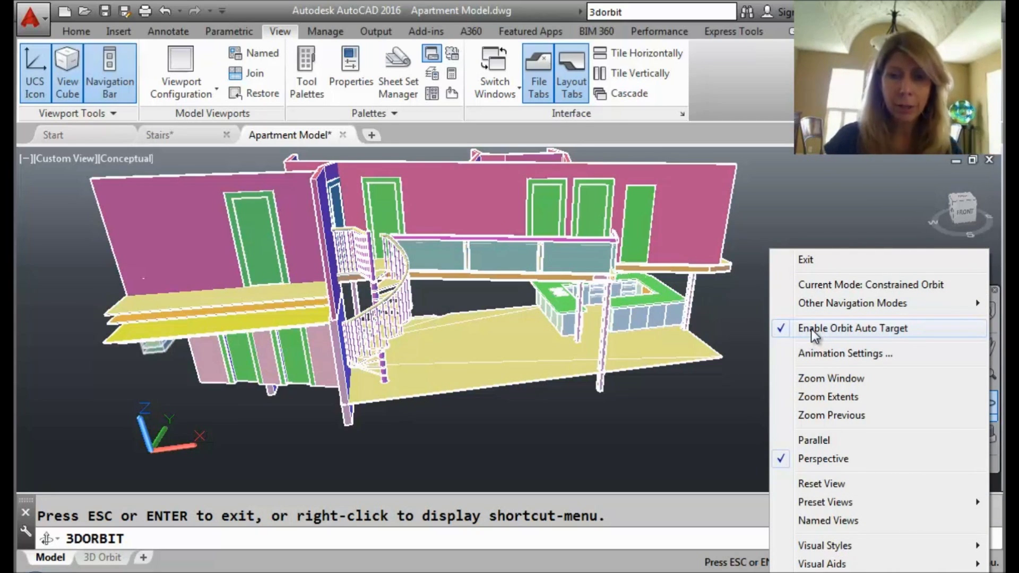
Uncheck Enable Orbit Auto Target and orbit around a picked point to a front-left view.
click(815, 333)
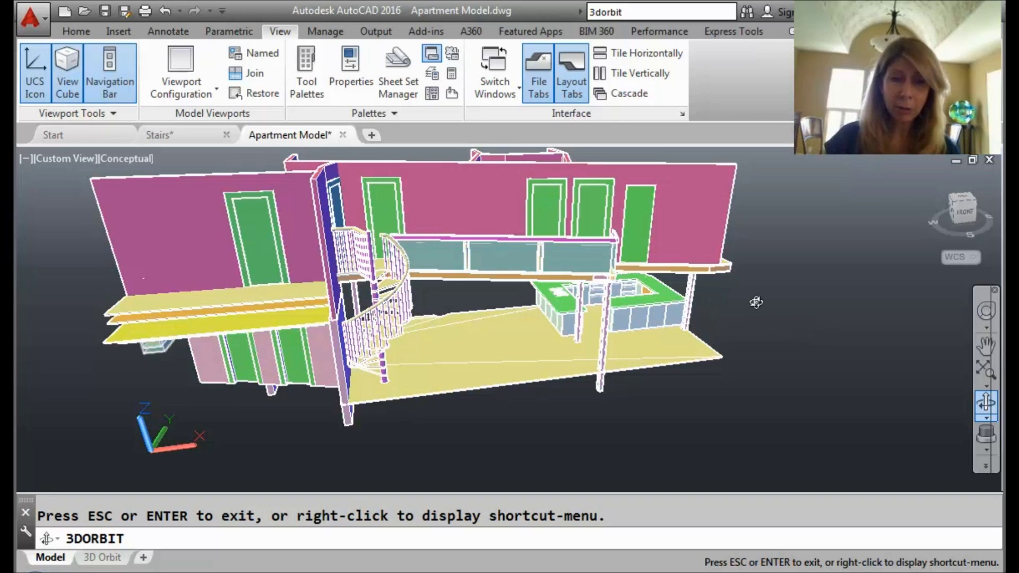
mouse_move(717, 294)
mouse_down()
mouse_move(876, 277)
mouse_move(685, 291)
mouse_move(597, 320)
mouse_up()
Tumble the model around a picked point to an angled view of the green-door side.
mouse_move(493, 345)
mouse_down()
mouse_move(784, 306)
mouse_move(826, 311)
mouse_move(139, 362)
mouse_move(441, 391)
mouse_move(387, 428)
mouse_move(251, 373)
mouse_move(117, 354)
mouse_move(141, 358)
mouse_up()
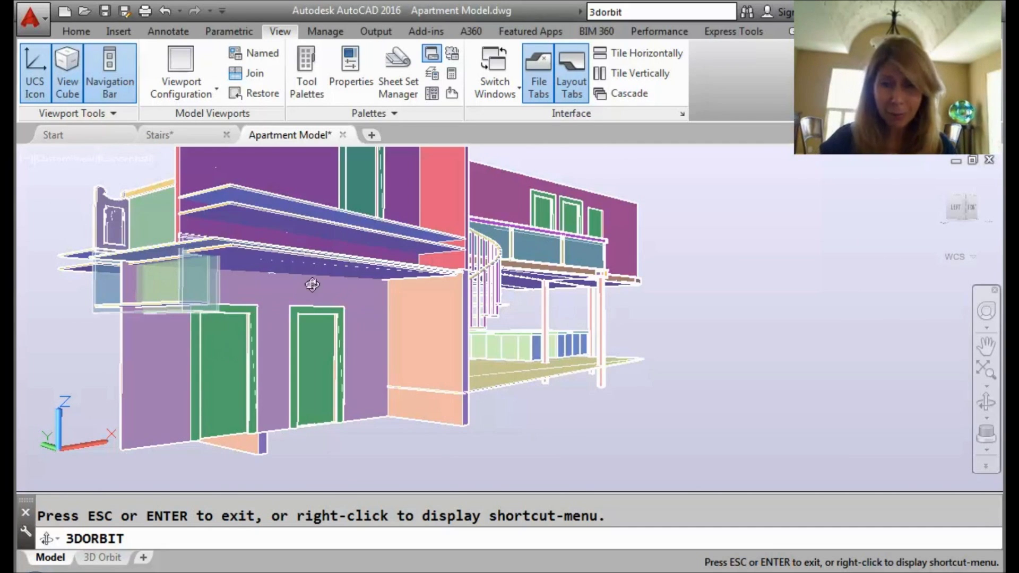
Exit 3DORBIT from the shortcut menu, keeping the angled perspective view.
right_click(699, 343)
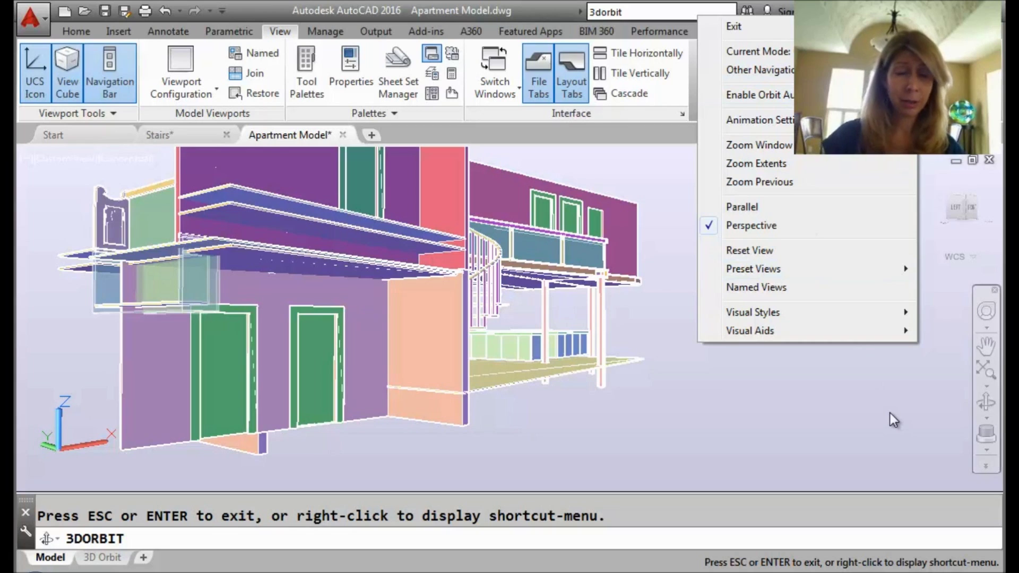
click(736, 529)
Activate the command line to enter the ORBITAUTOTARGET variable.
click(726, 538)
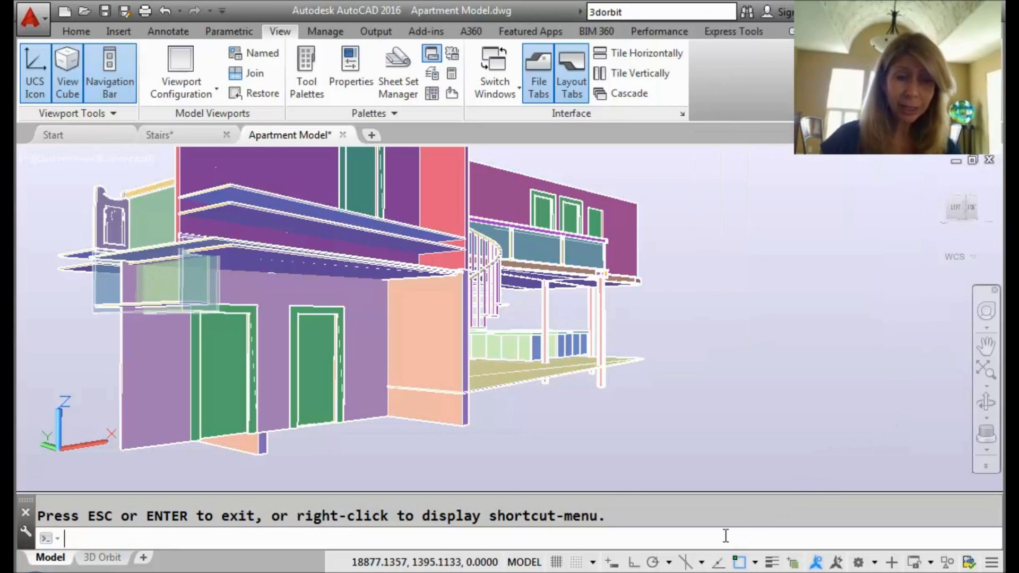
text(or)
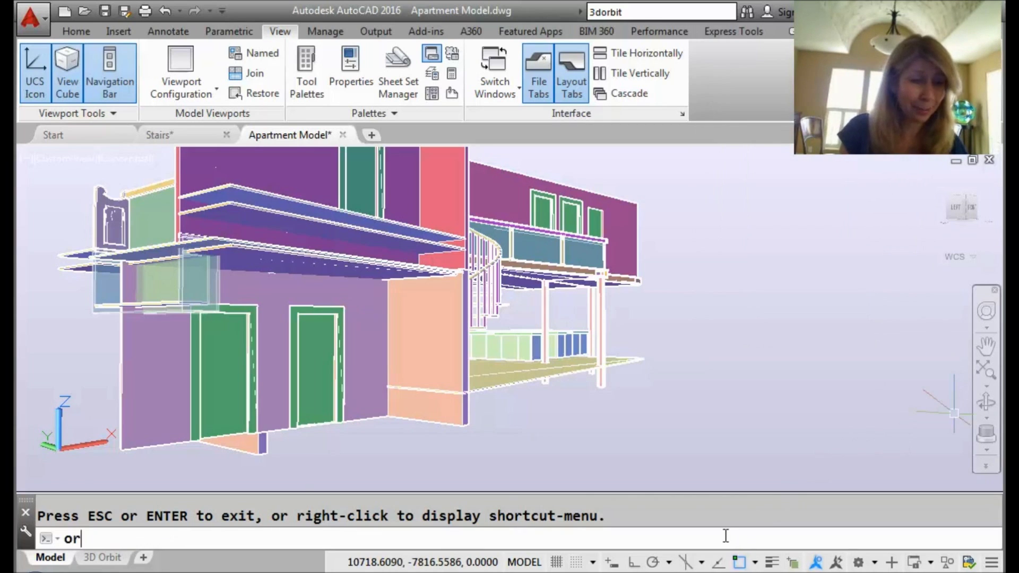
text(bit)
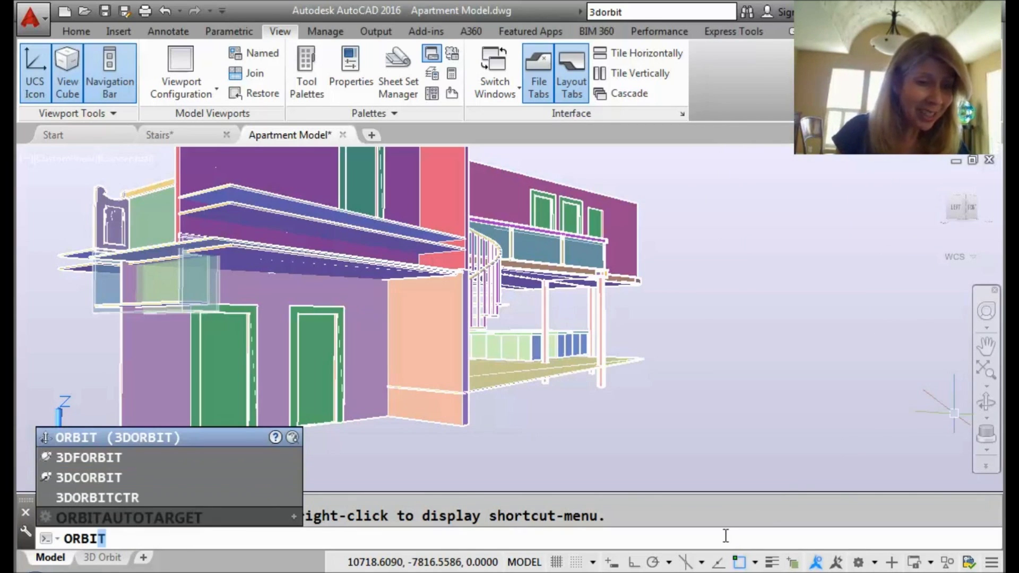
text(a)
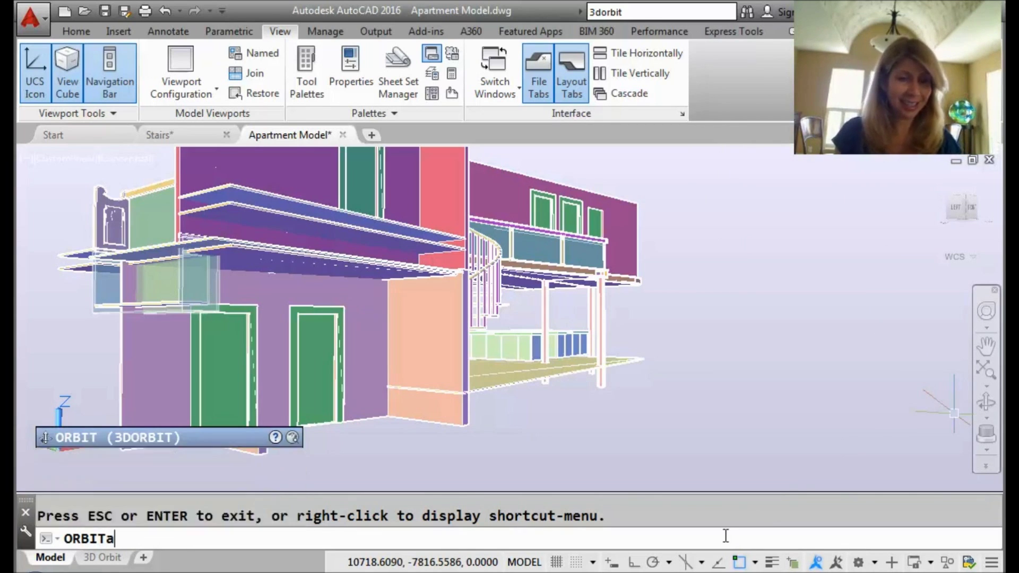